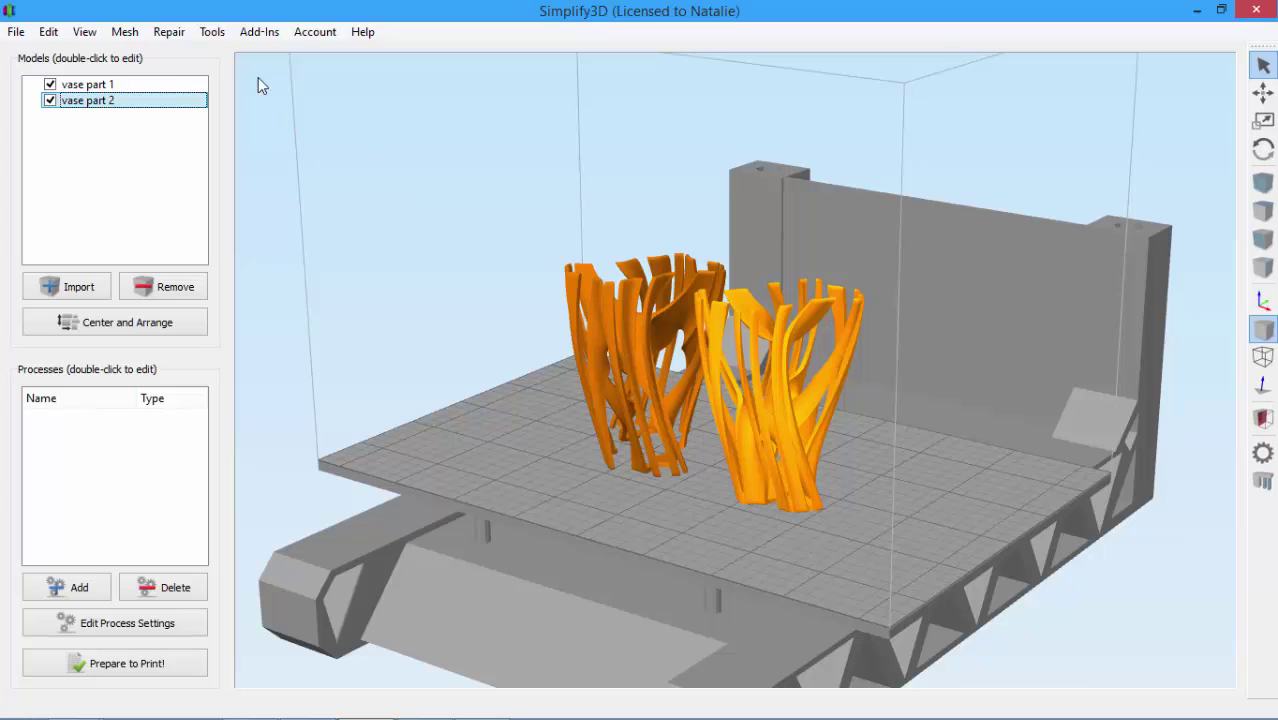
Orbit the view to an angled look at both vases on the bed
left_click(213, 32)
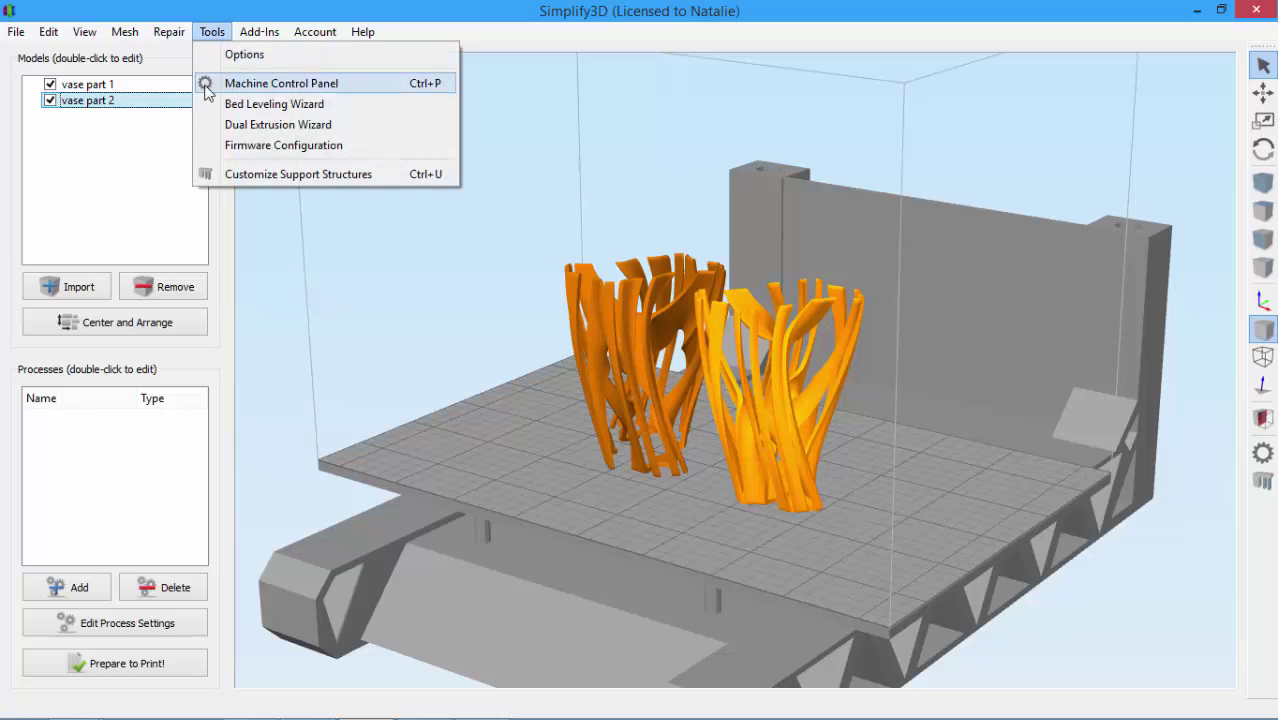
left_click(410, 242)
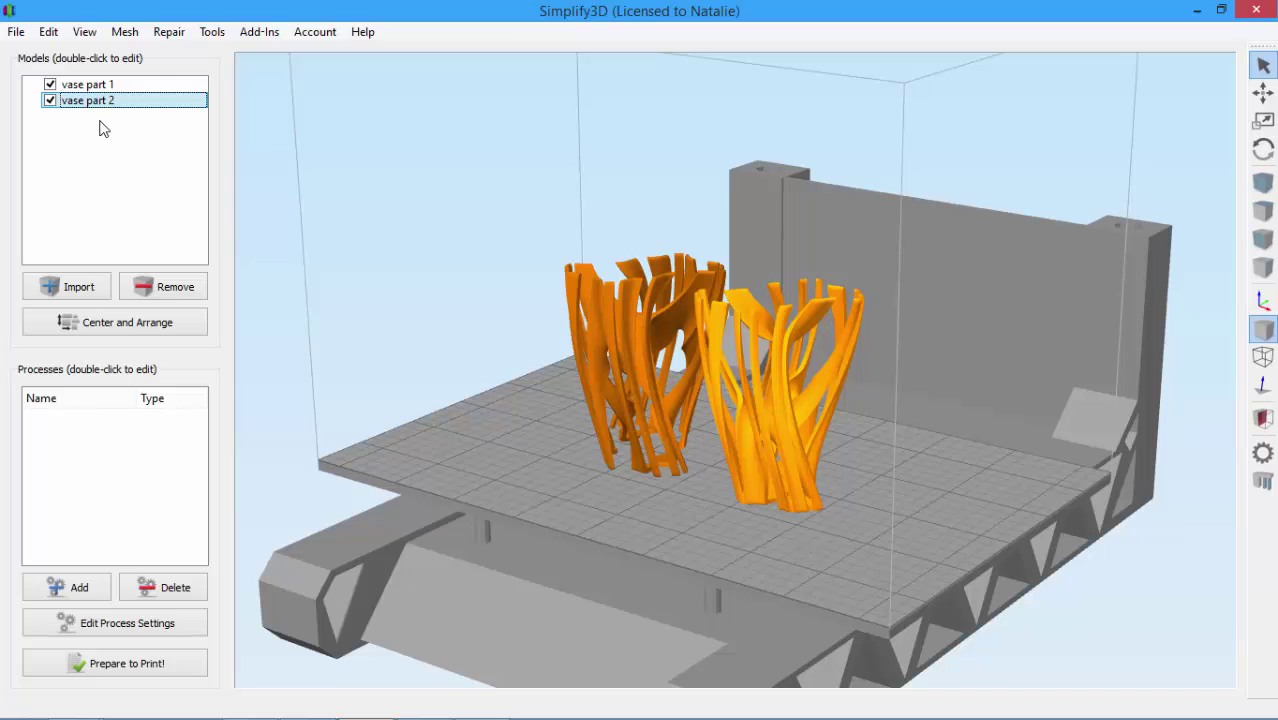
left_click_drag(420, 392, 507, 413)
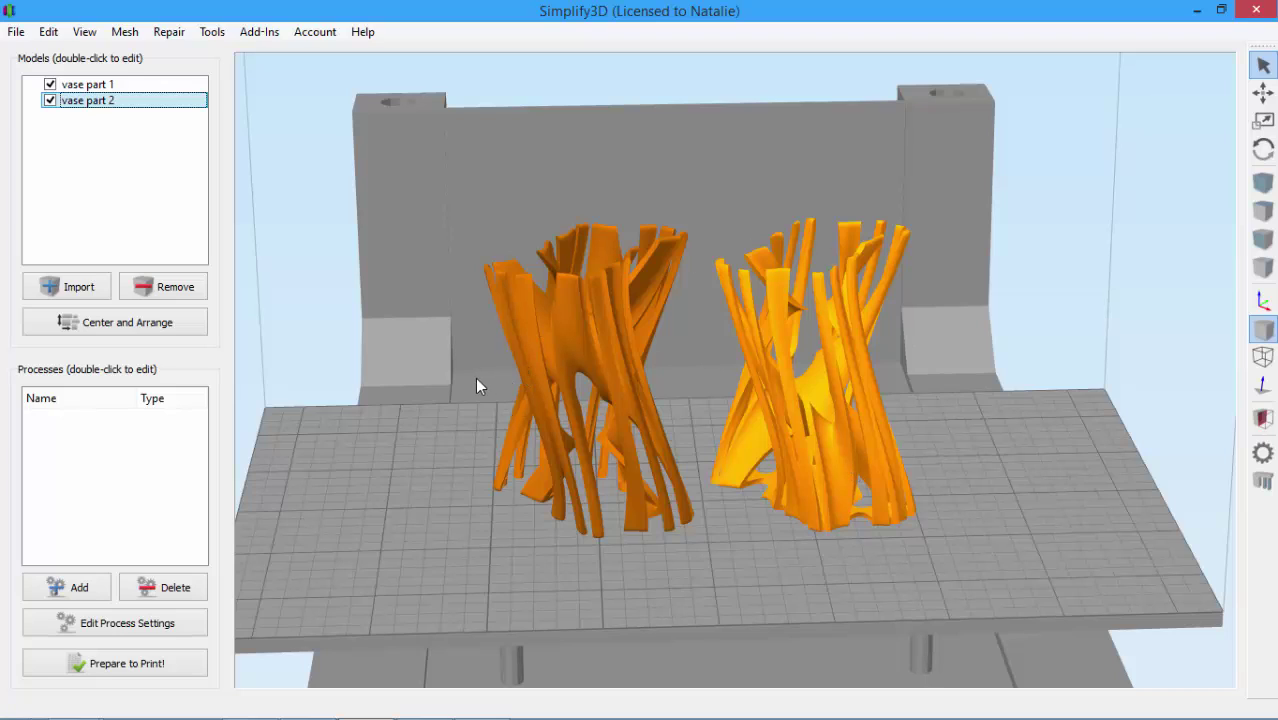
mouse_move(375, 457)
left_mouse_down()
mouse_move(316, 445)
mouse_move(367, 453)
left_mouse_up()
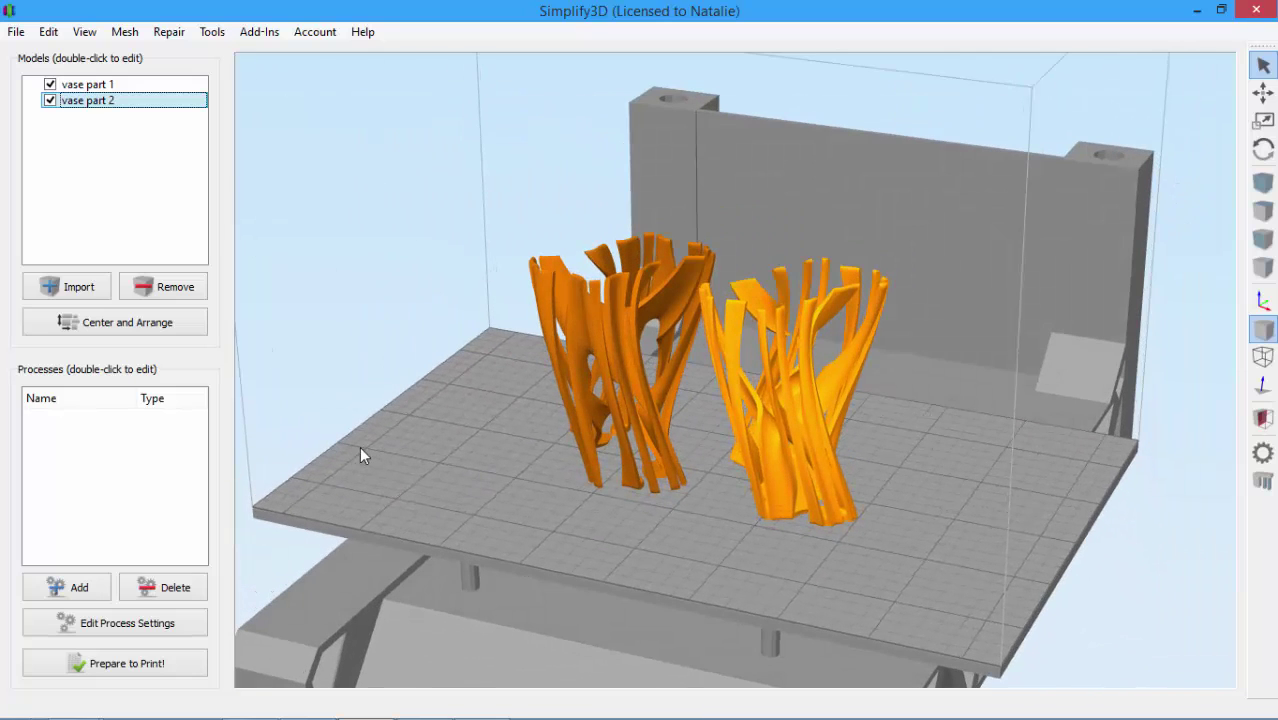
Launch the Dual Extrusion Wizard and bring up the Base Profile Template list
left_click(210, 36)
left_click(206, 125)
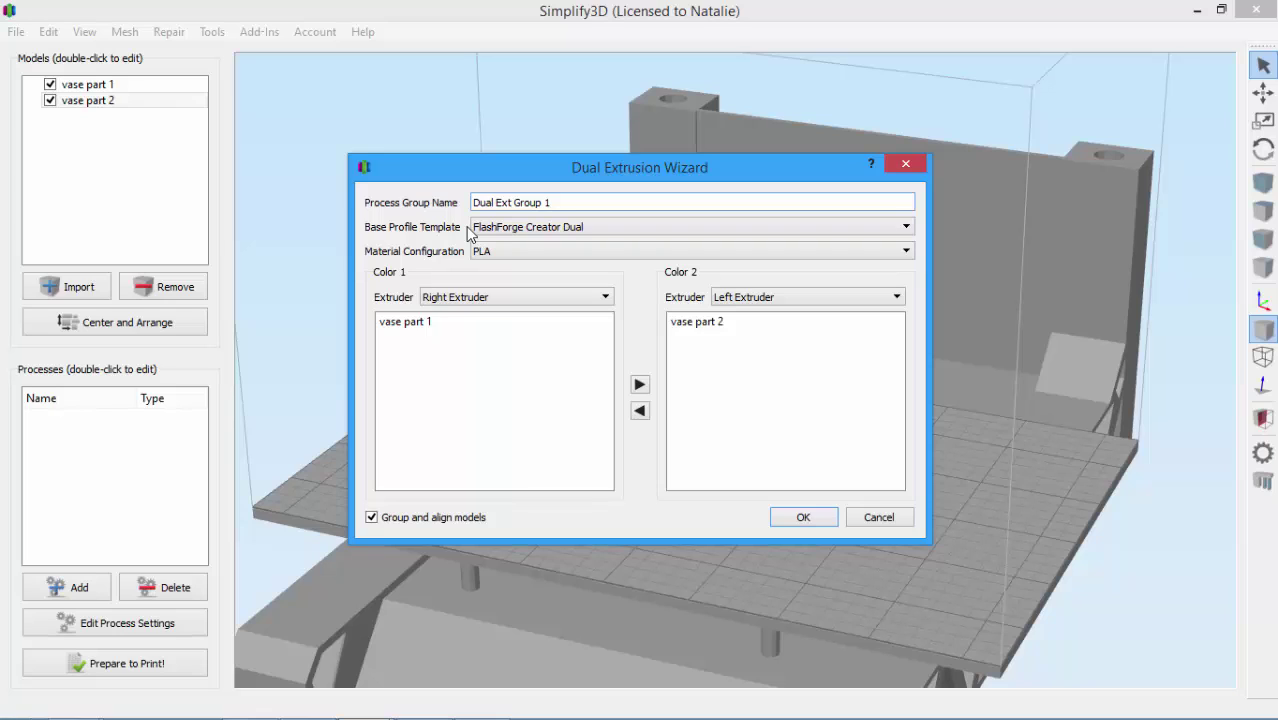
left_click(480, 229)
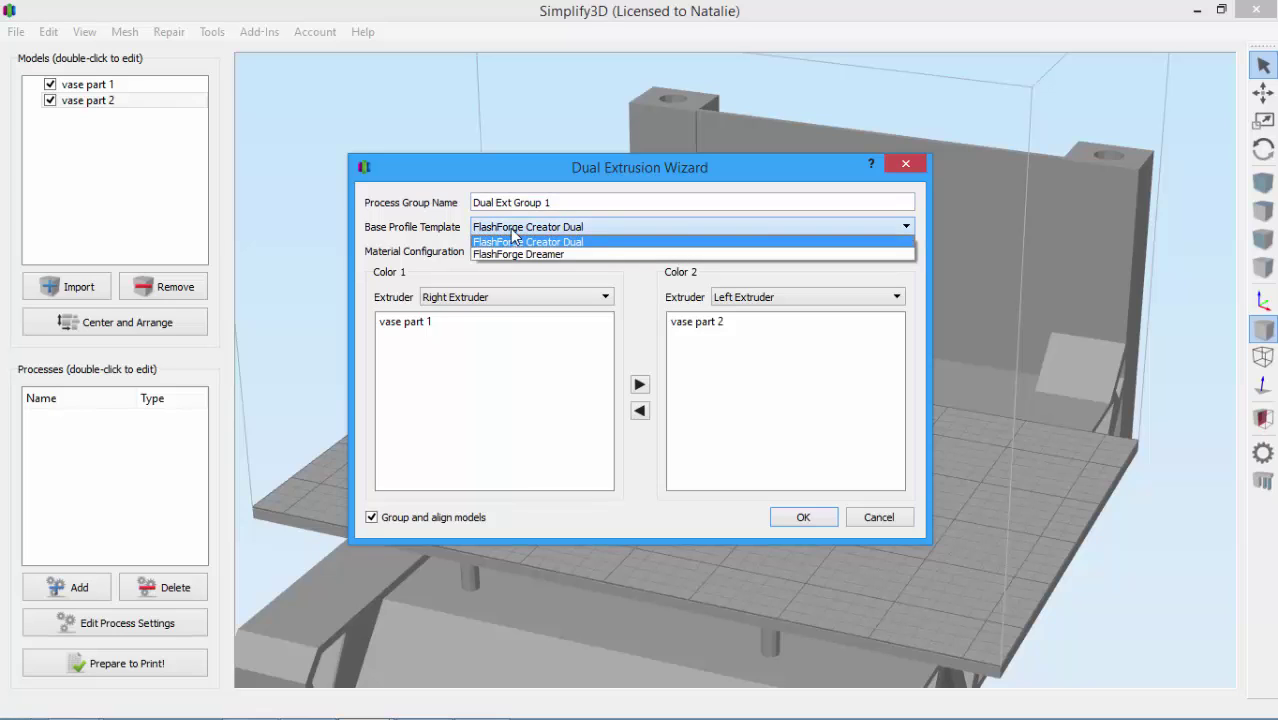
Keep the FlashForge Creator Dual template and set the material configuration to ABS
left_click(600, 242)
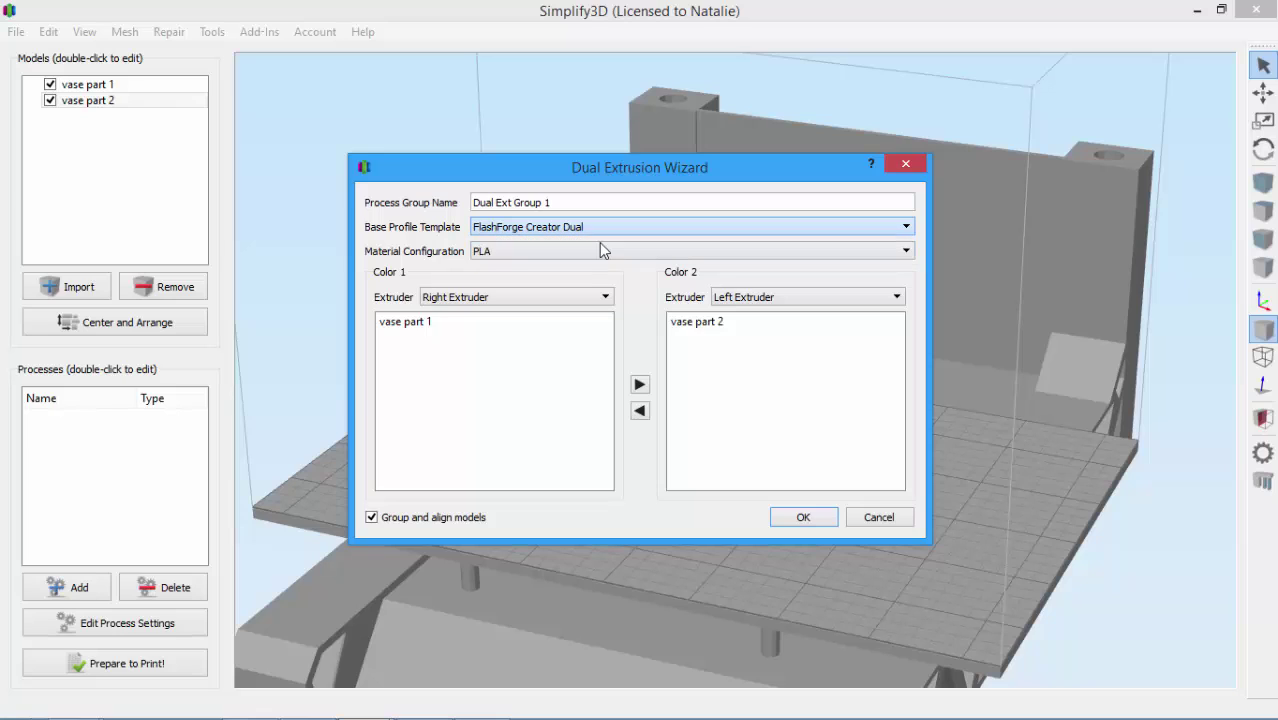
left_click(486, 252)
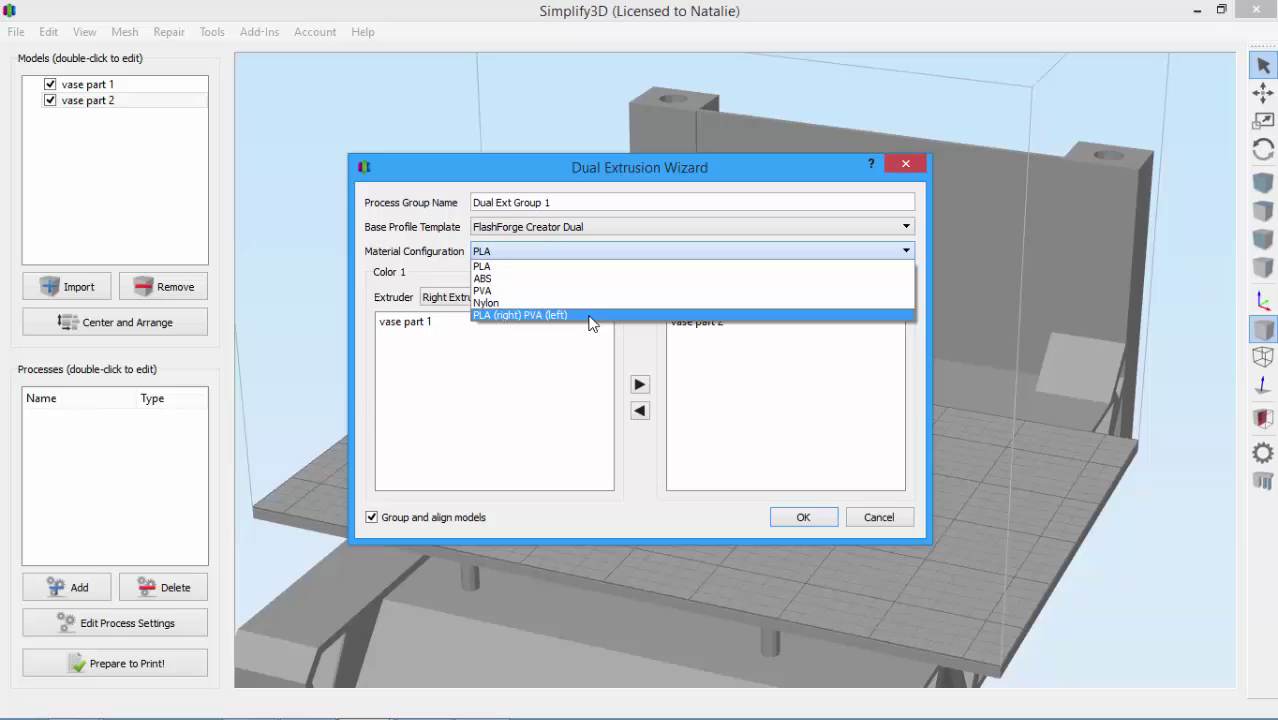
left_click(502, 278)
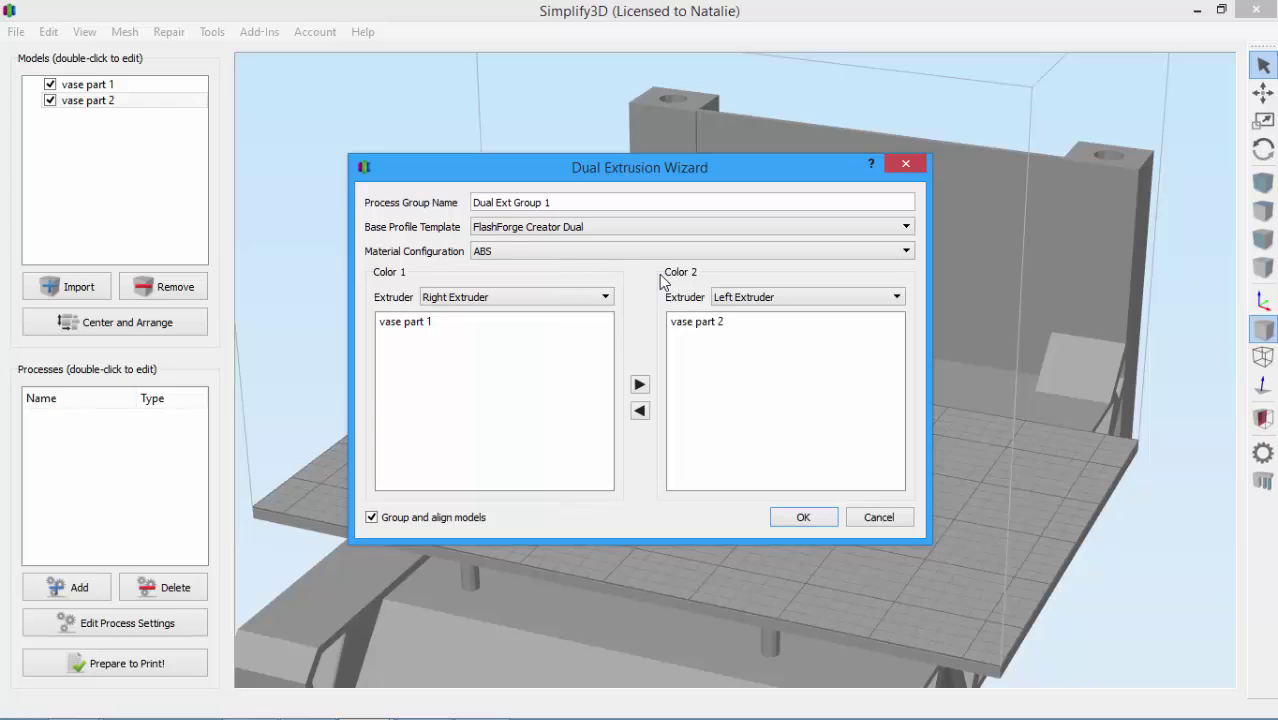
Set Color 1 (vase part 1) to Left Extruder so part 2 prints on the right
left_click(462, 322)
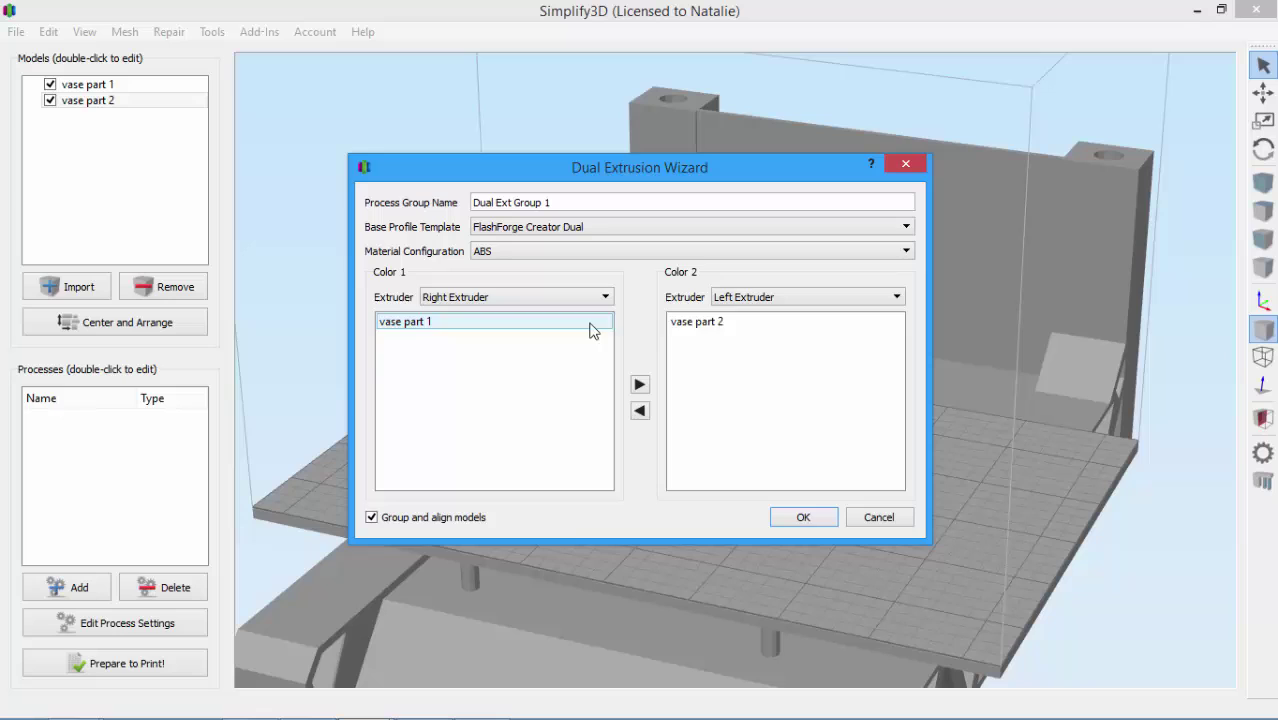
left_click(672, 322)
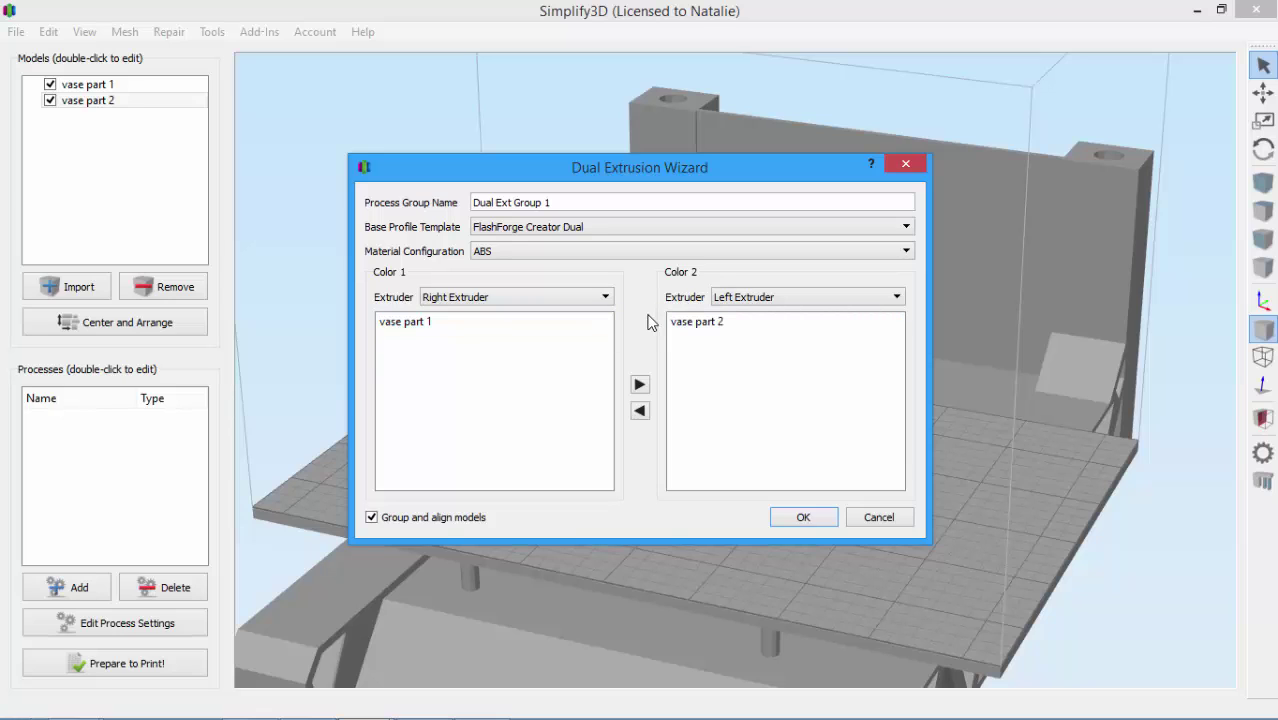
left_click(540, 297)
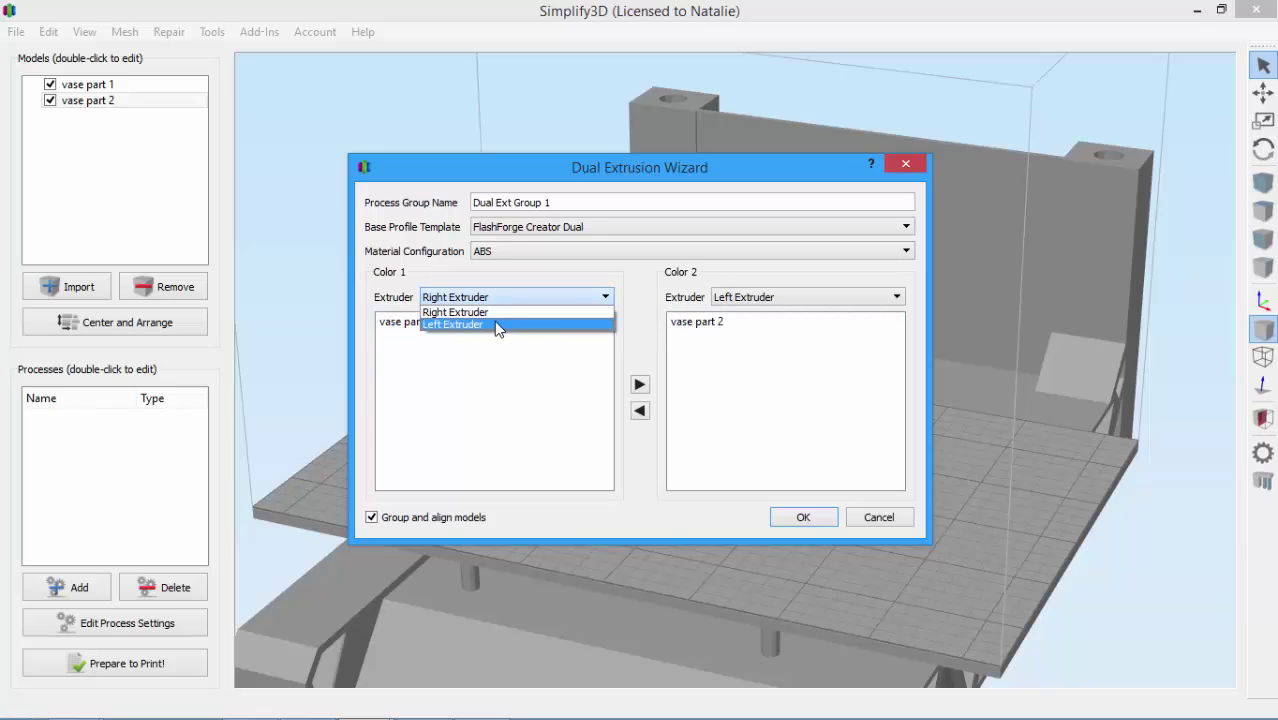
left_click(503, 322)
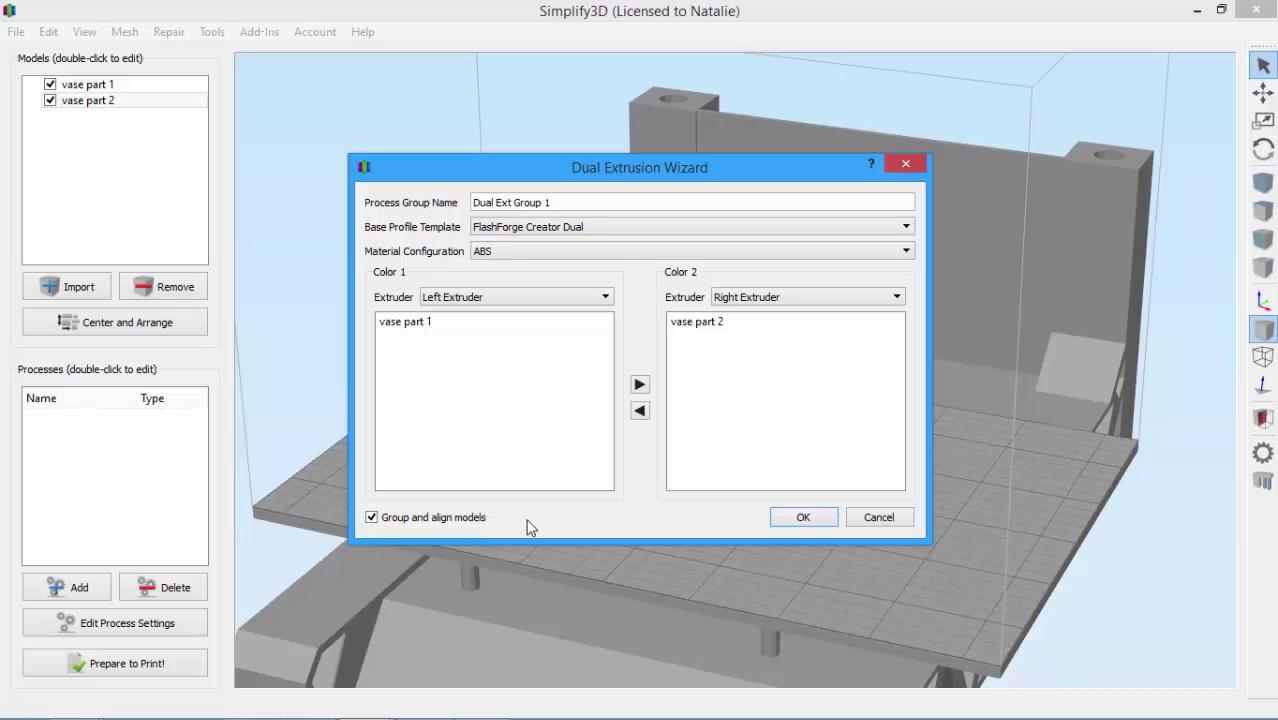
Confirm Group 1, then move, shrink and rotate the merged vase, and select the Color1 and Color2 processes
left_click(799, 517)
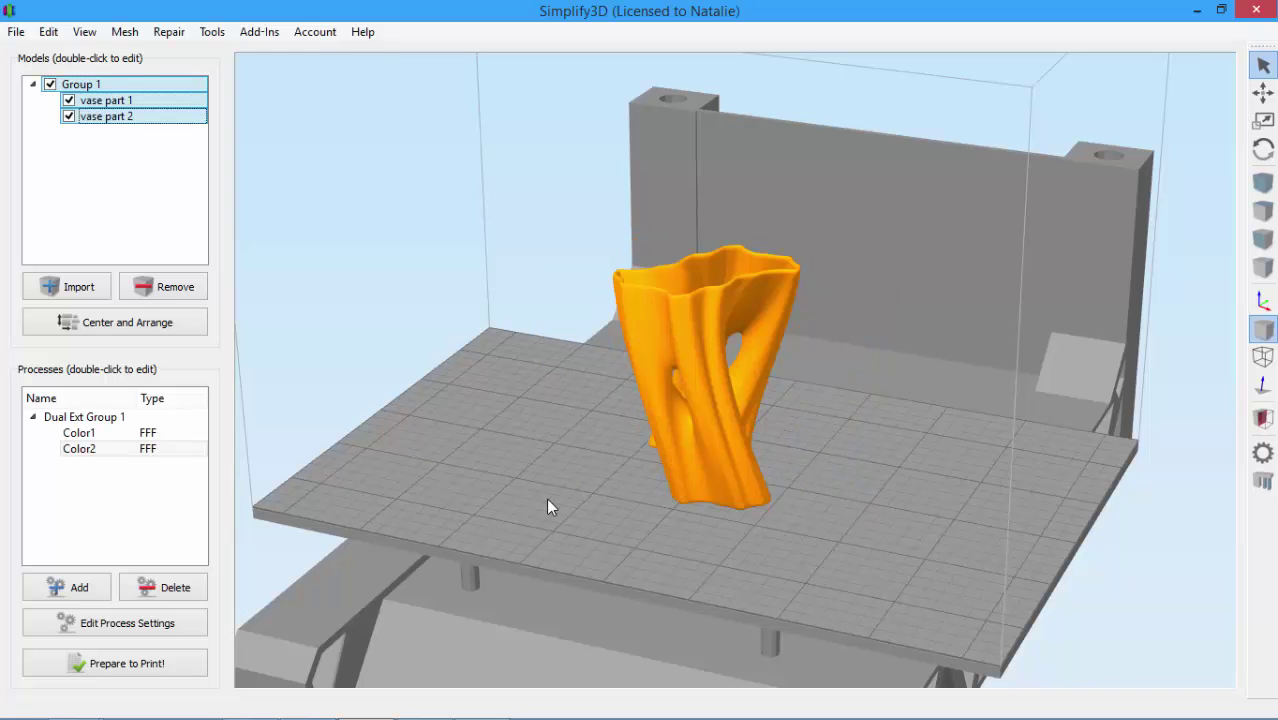
left_click_drag(576, 465, 561, 408)
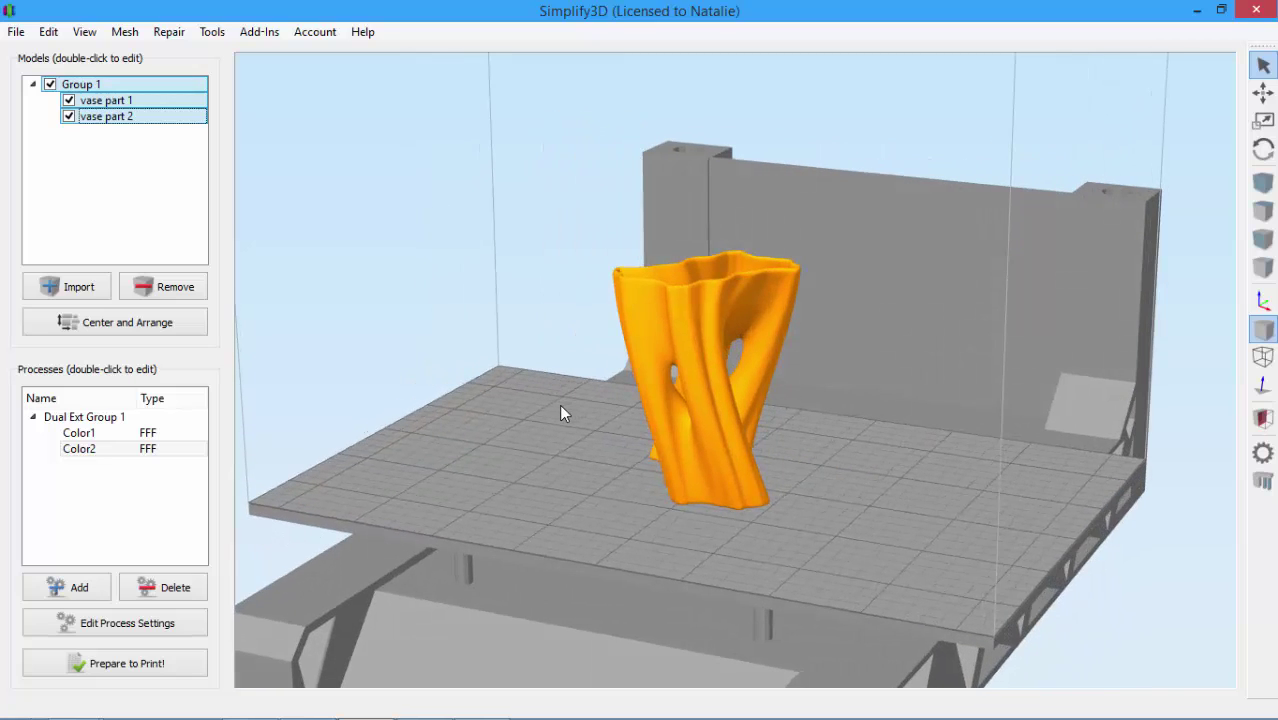
key("t")
left_click_drag(687, 445, 702, 461)
key("s")
key("r")
mouse_move(775, 506)
left_mouse_down()
mouse_move(695, 508)
mouse_move(758, 510)
left_mouse_up()
key("Escape")
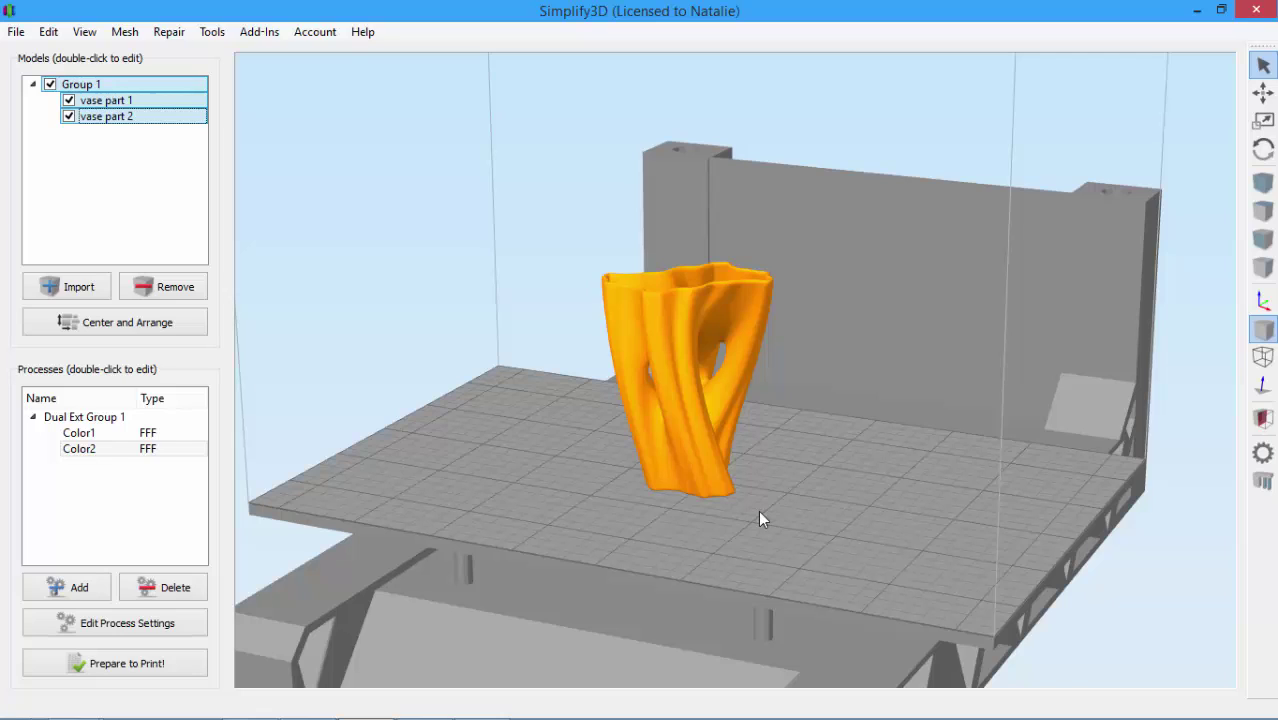
left_click(123, 436)
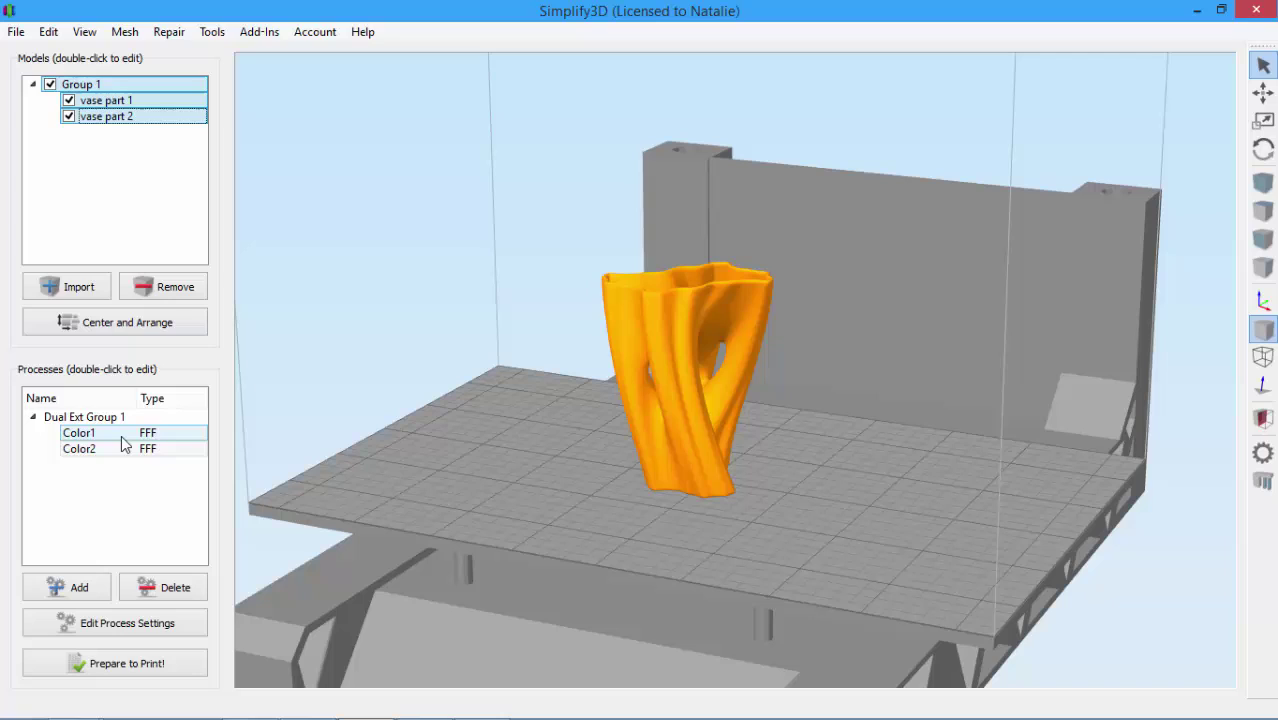
left_click(119, 449)
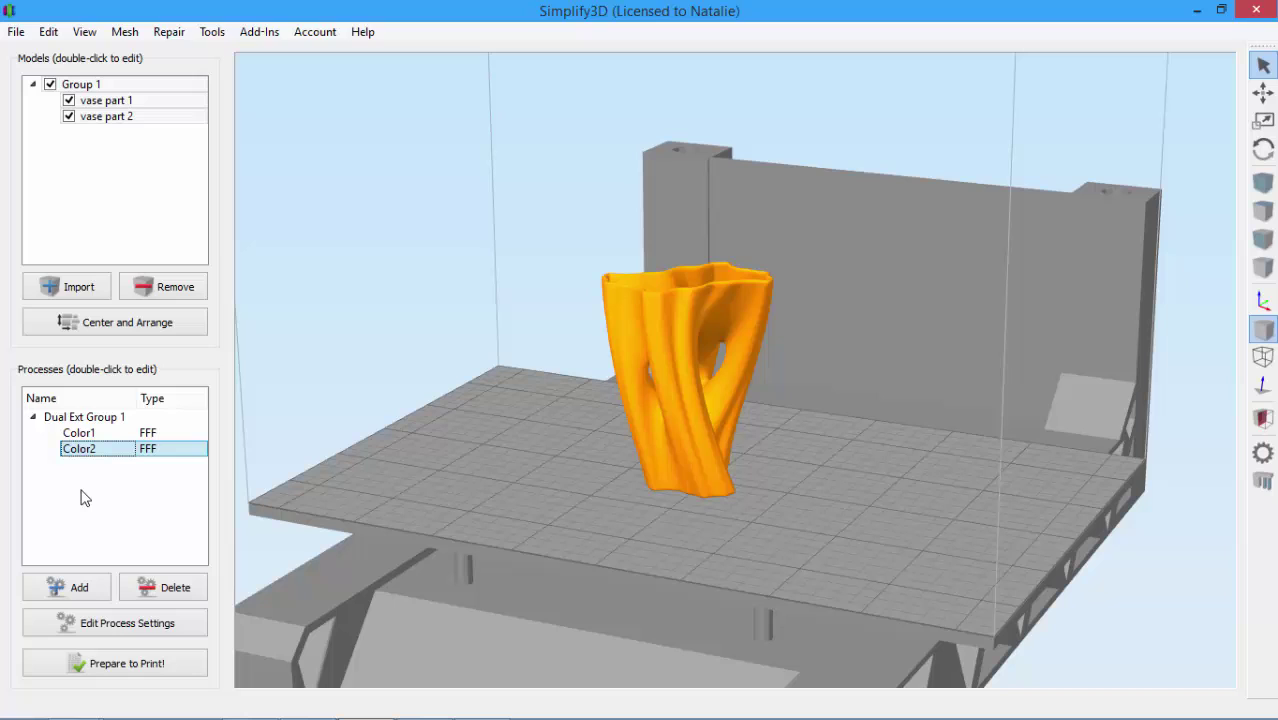
Slice Color1 and Color2 together, giving a 3 h 46 min, 20.85 g preview
left_click(175, 665)
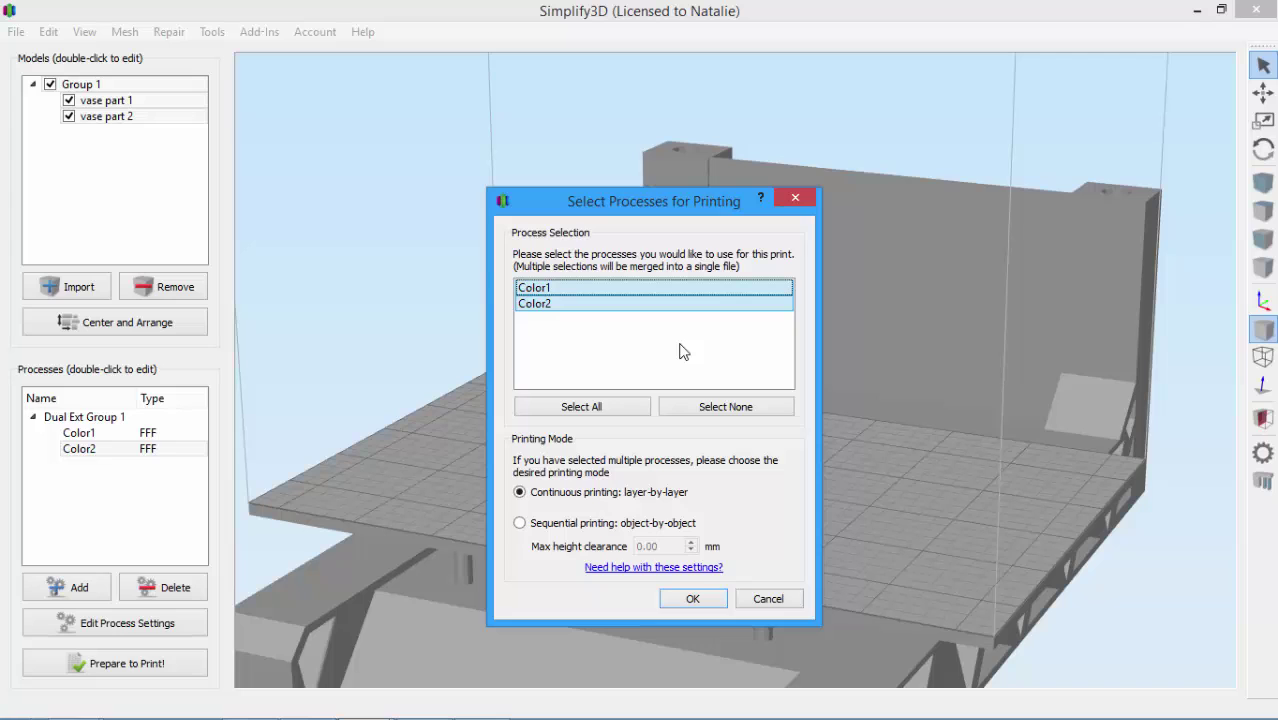
left_click(693, 599)
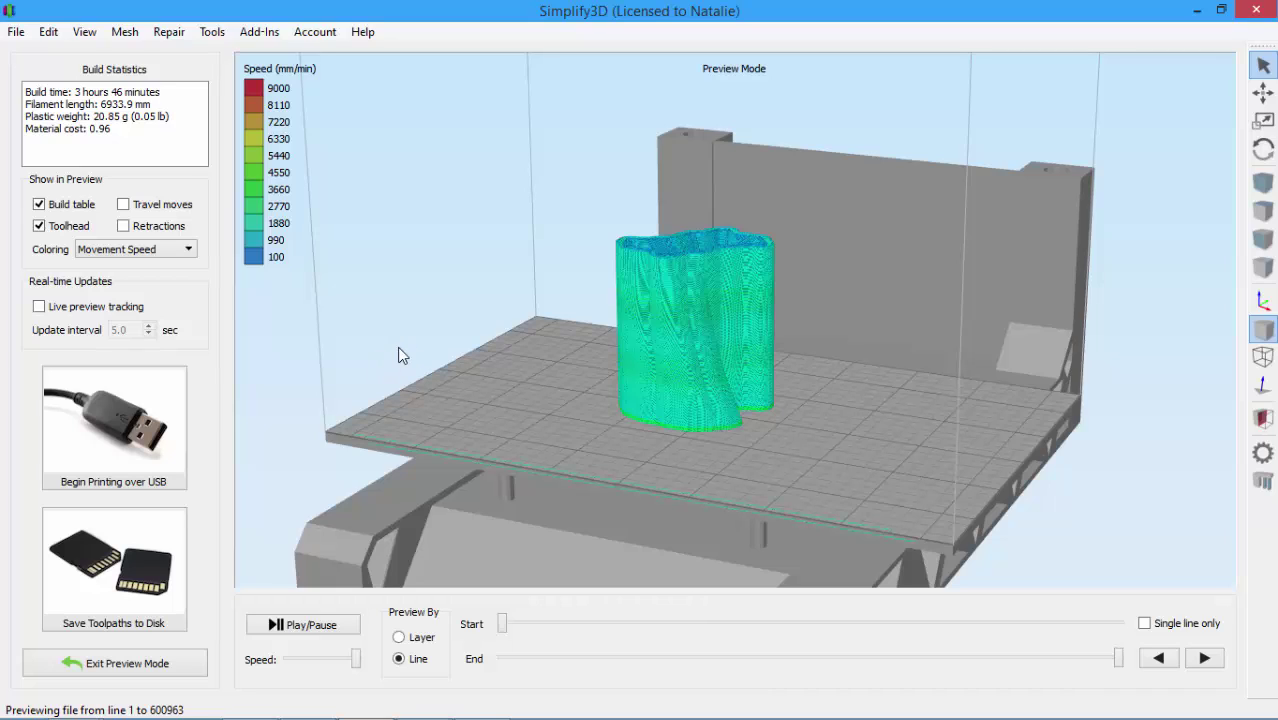
Colour the preview by Active Toolhead, showing Tool 0 in blue and Tool 1 in green
left_click(100, 252)
left_click(112, 277)
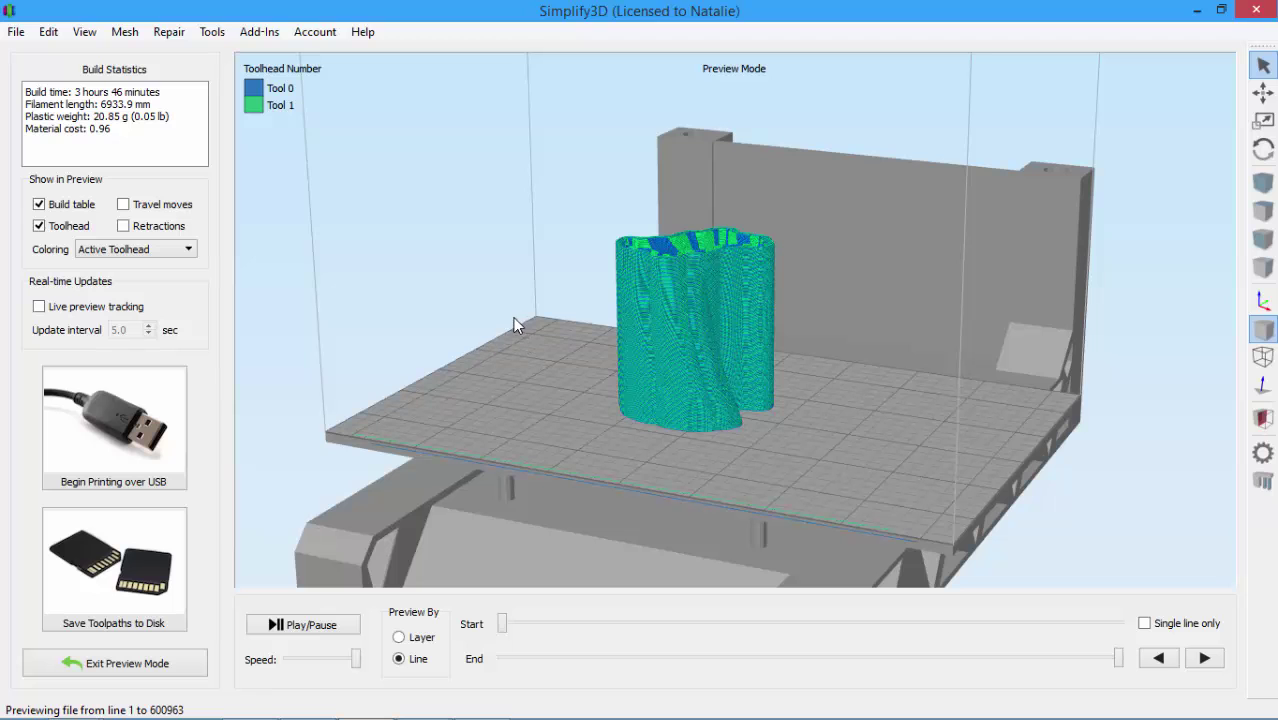
scroll(510, 345, "up", 8)
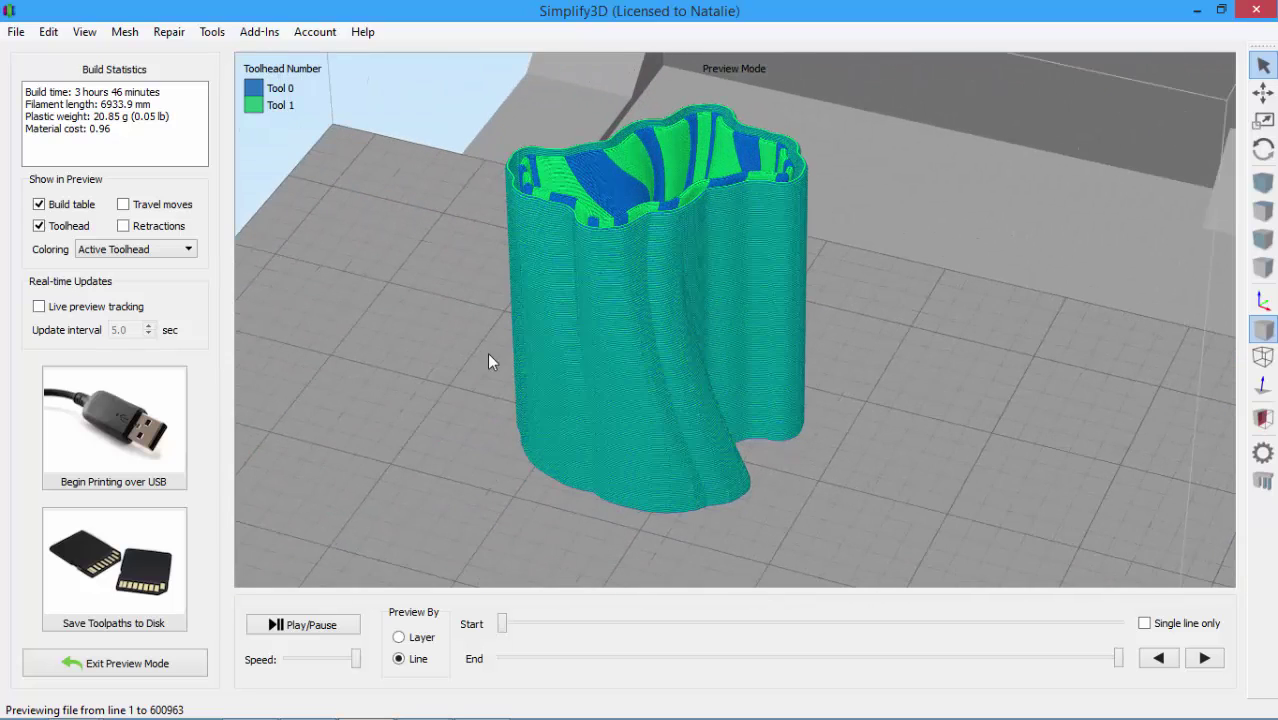
right_click_drag(489, 354, 486, 409)
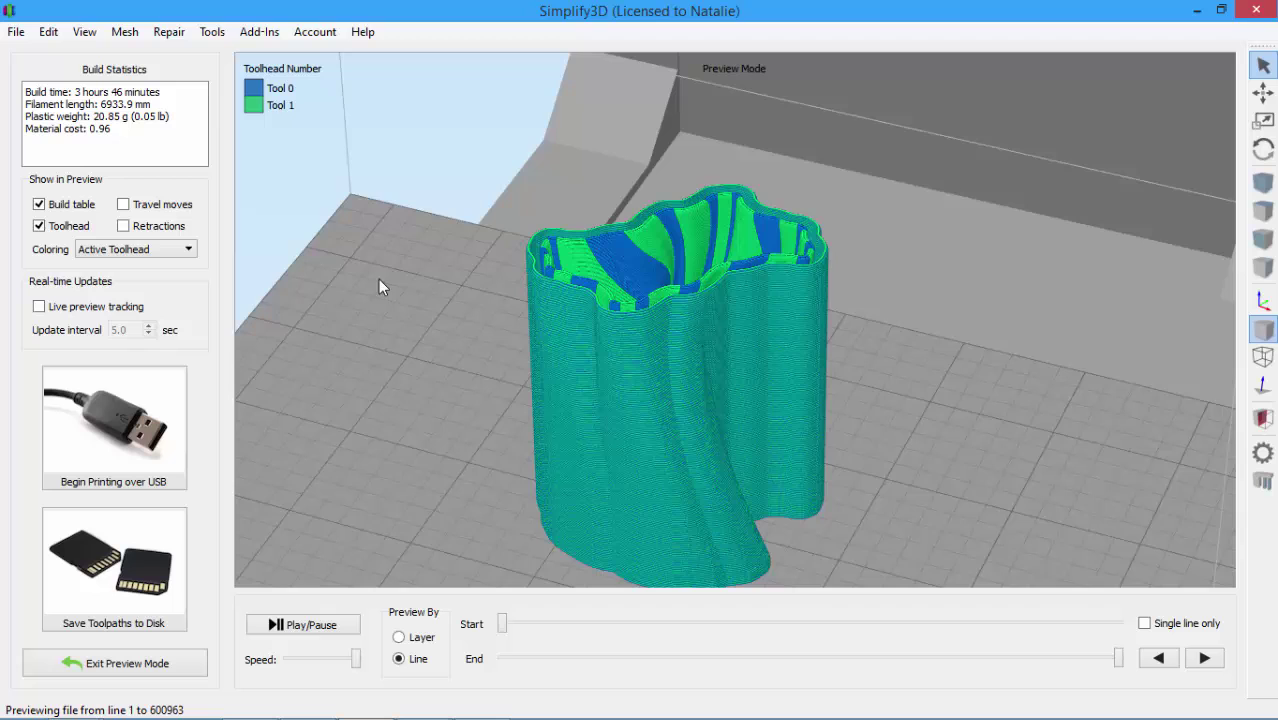
Orbit the preview and drag the End slider to inspect the vase's lower layers
left_click_drag(378, 282, 430, 330)
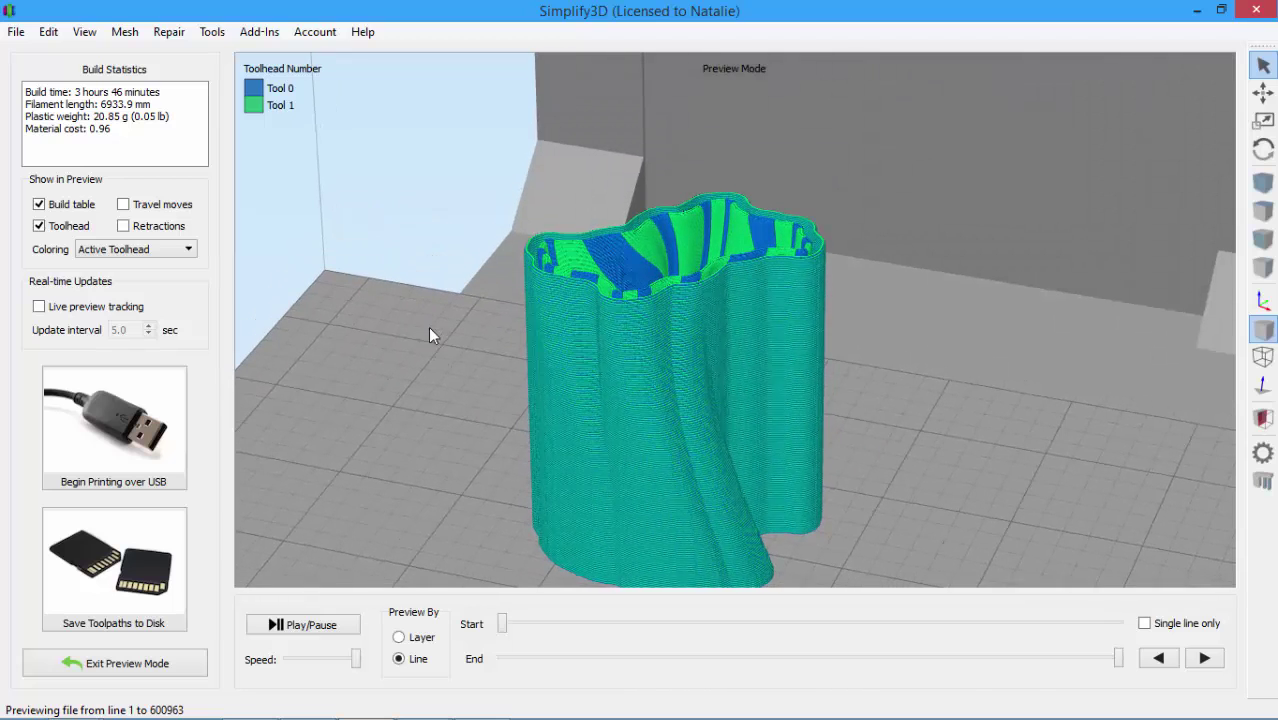
right_click_drag(430, 334, 421, 314)
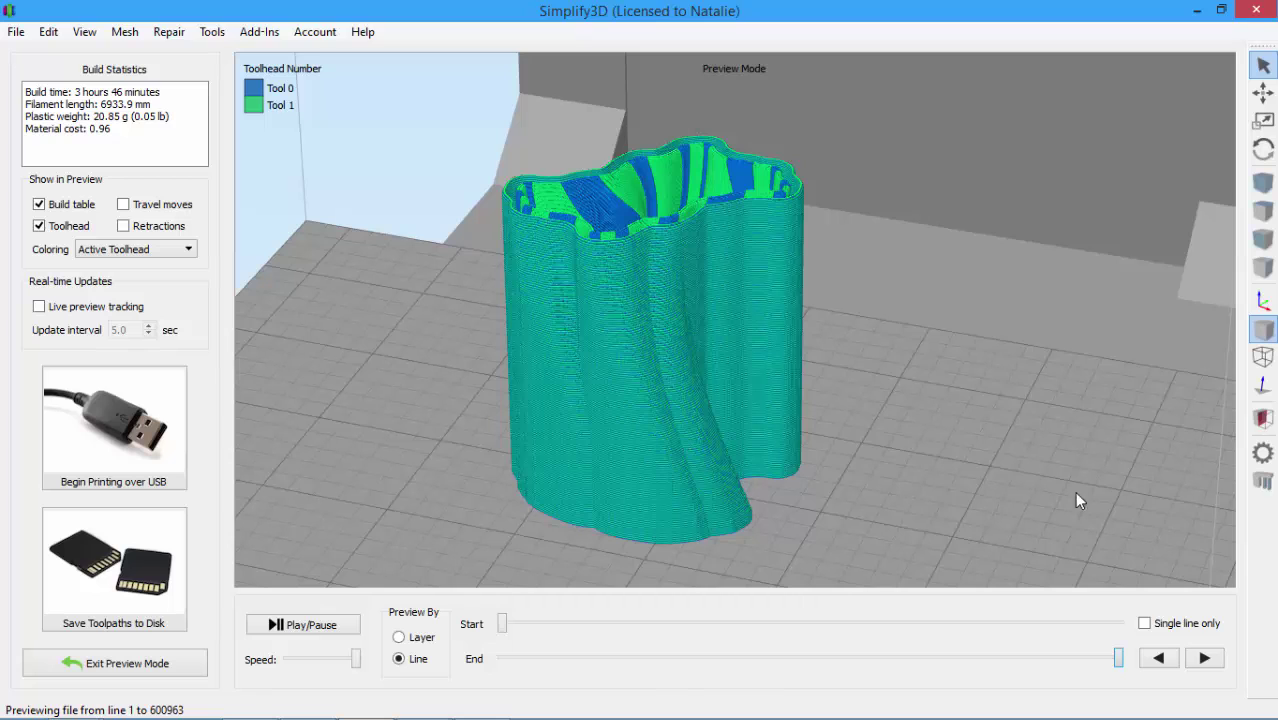
left_click_drag(1120, 662, 882, 684)
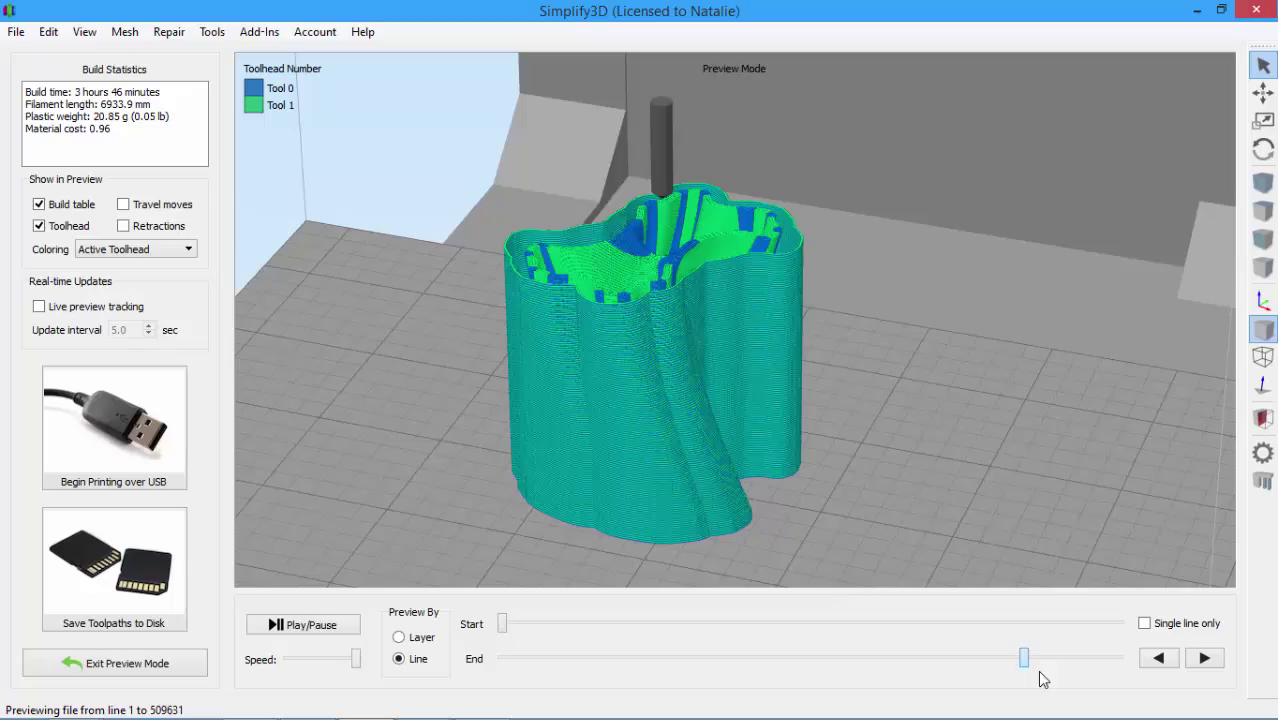
left_click_drag(1092, 684, 1113, 686)
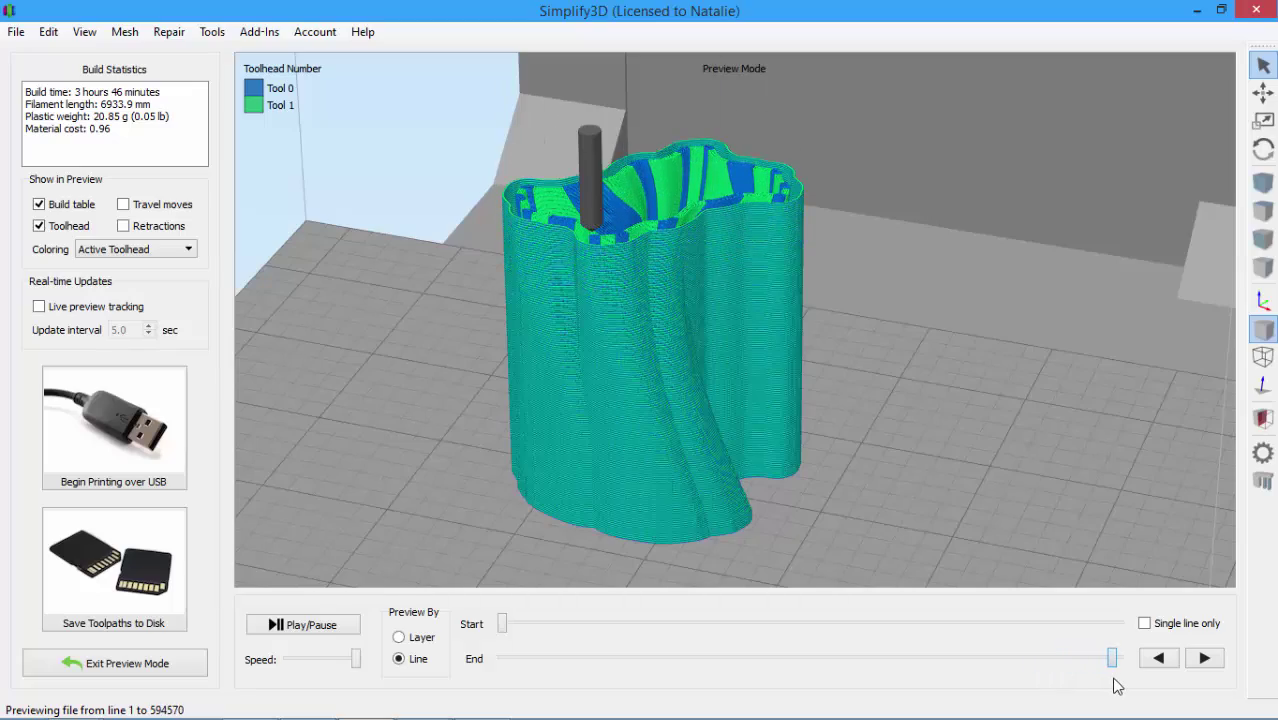